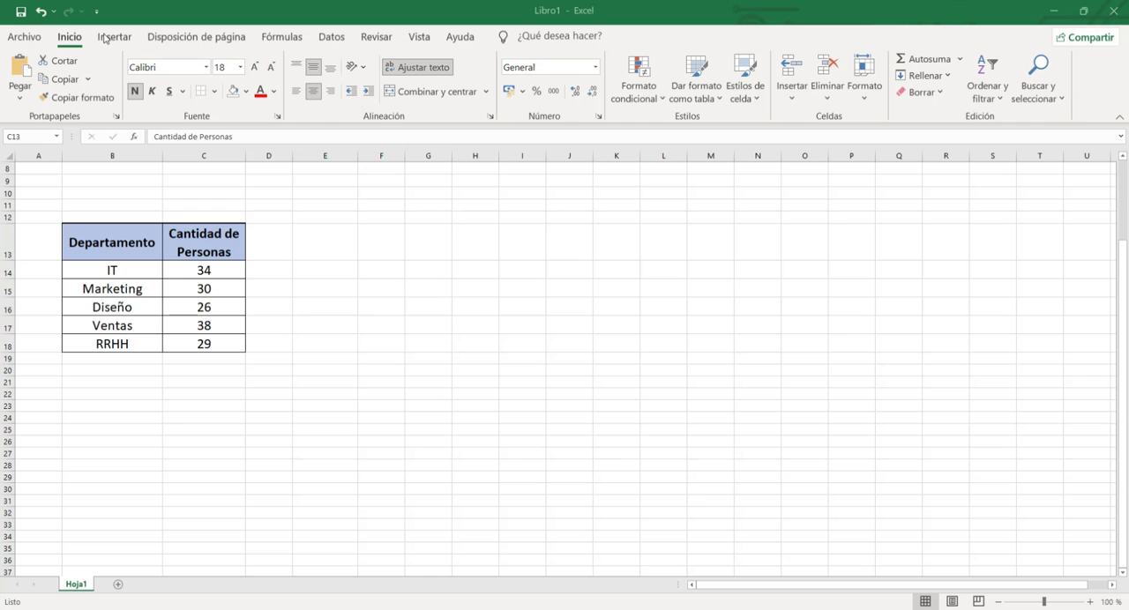
Insert a people graph beside the department table with cell G13 selected, and enlarge it up to about row 10.
key(Right)
key(Right)
key(Right)
key(Right)
click(113, 38)
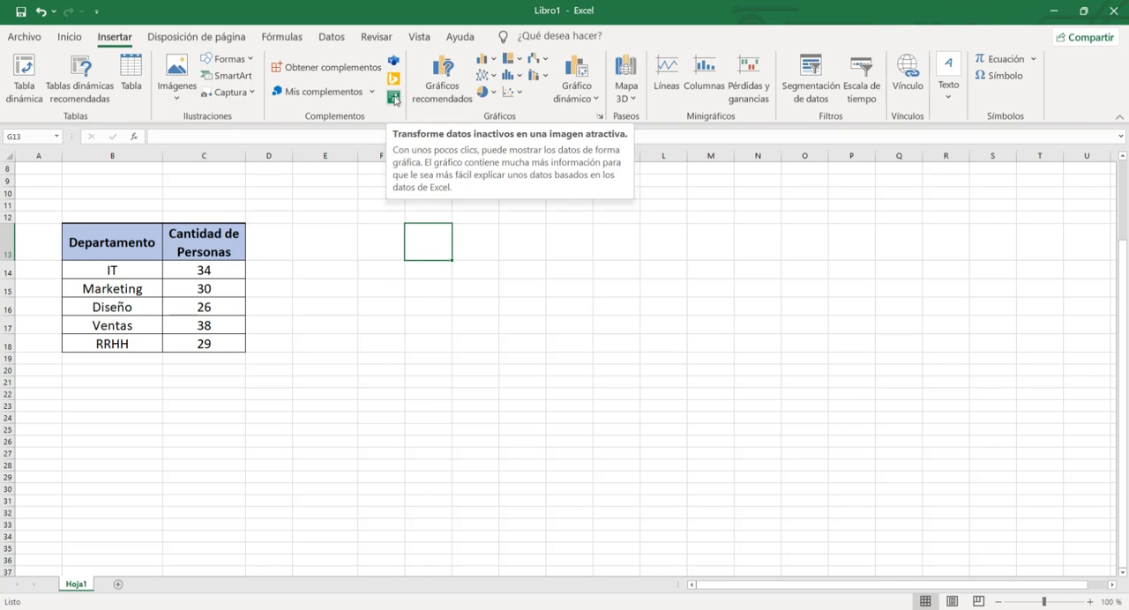
click(394, 98)
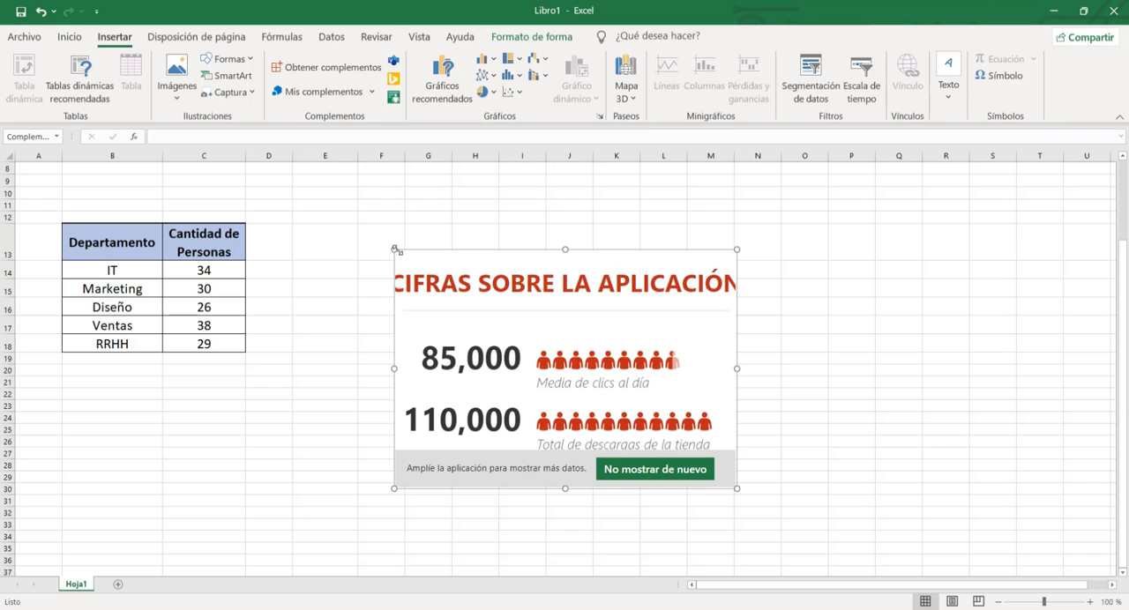
drag(395, 250, 330, 190)
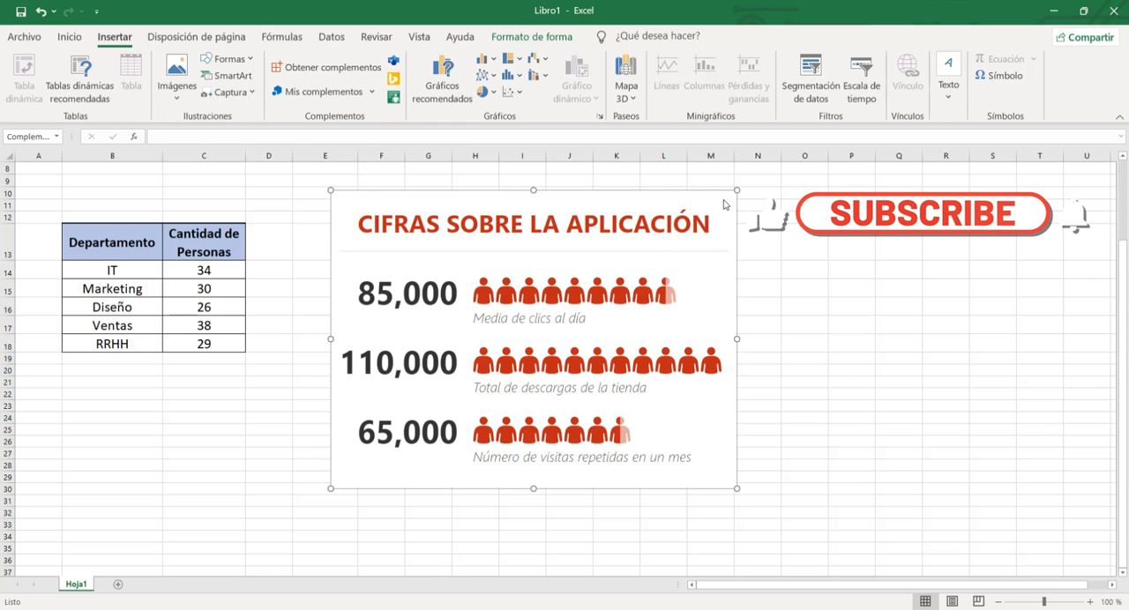
Replace the people graph's title with DEPARTAMENTOS in its data settings.
click(669, 208)
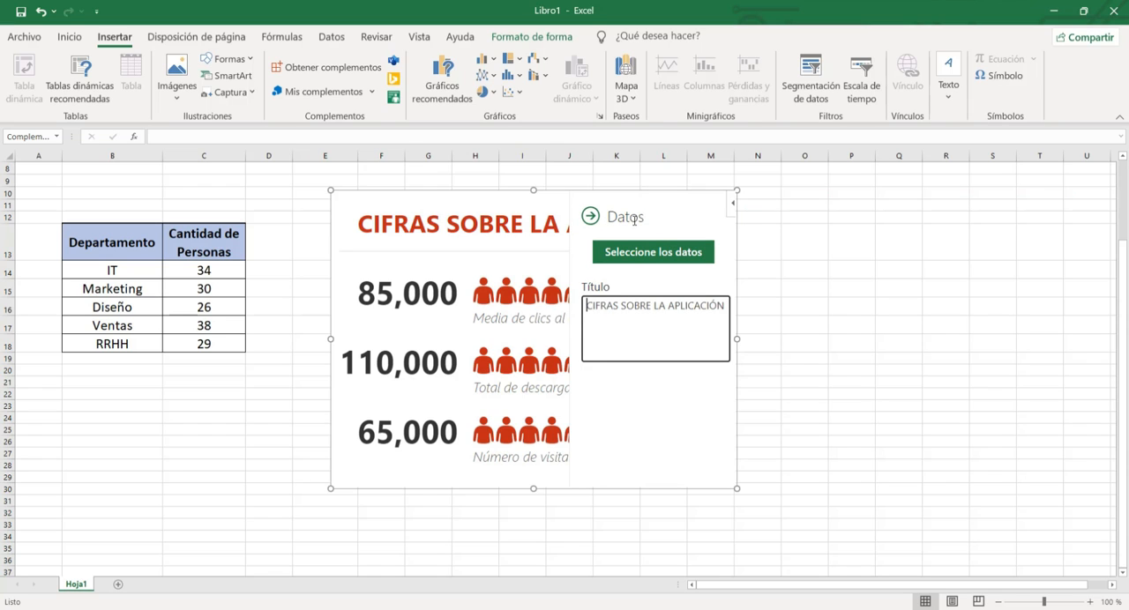
drag(587, 305, 727, 309)
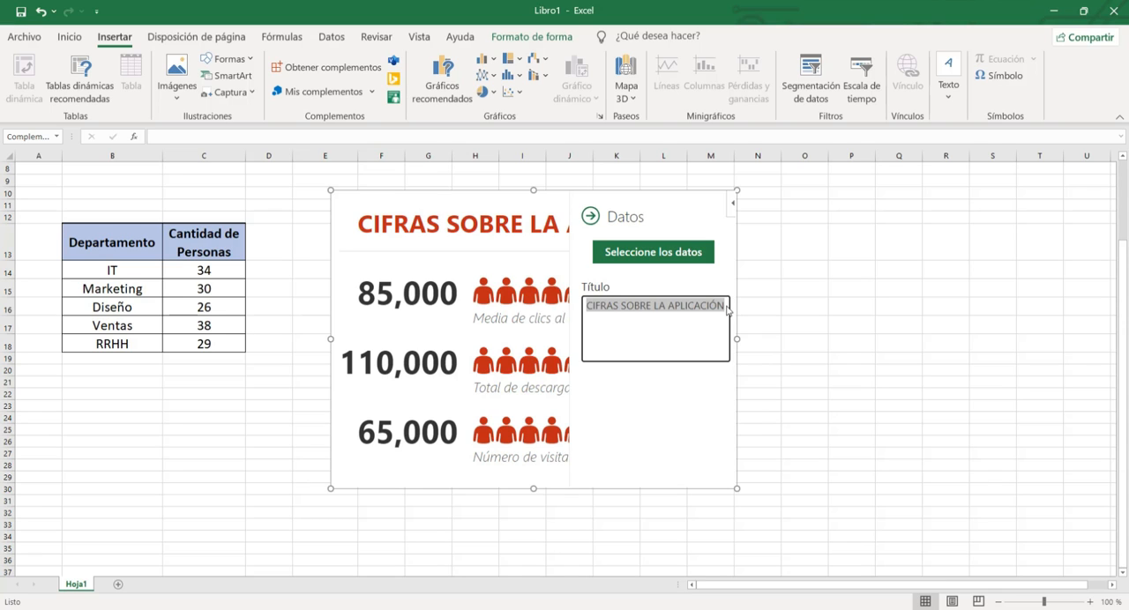
key(BackSpace)
text(DE)
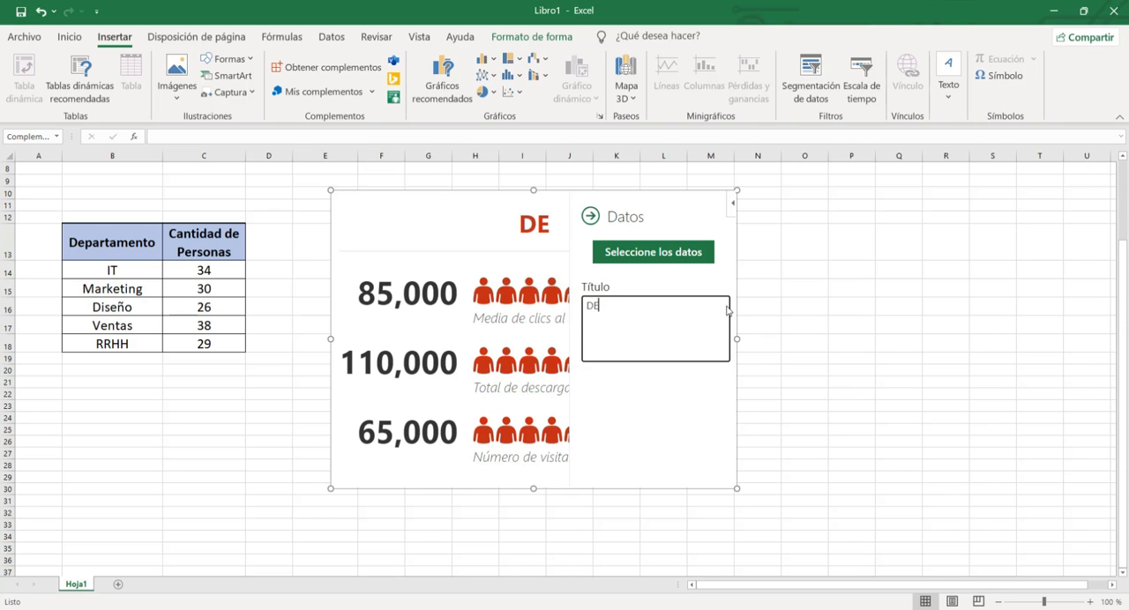
text(PART)
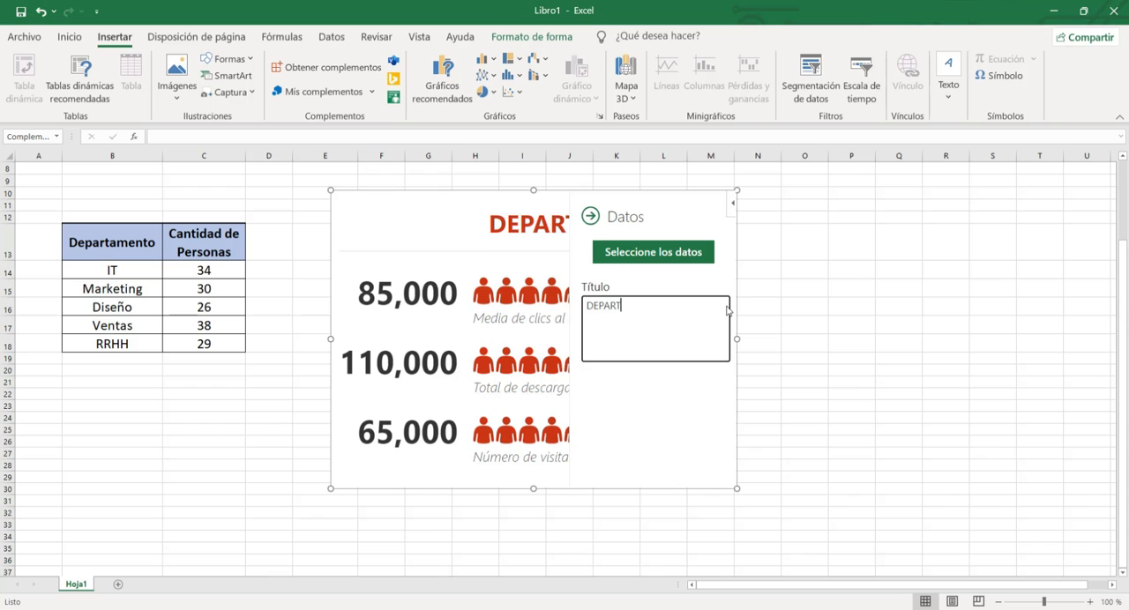
text(AMENTOS)
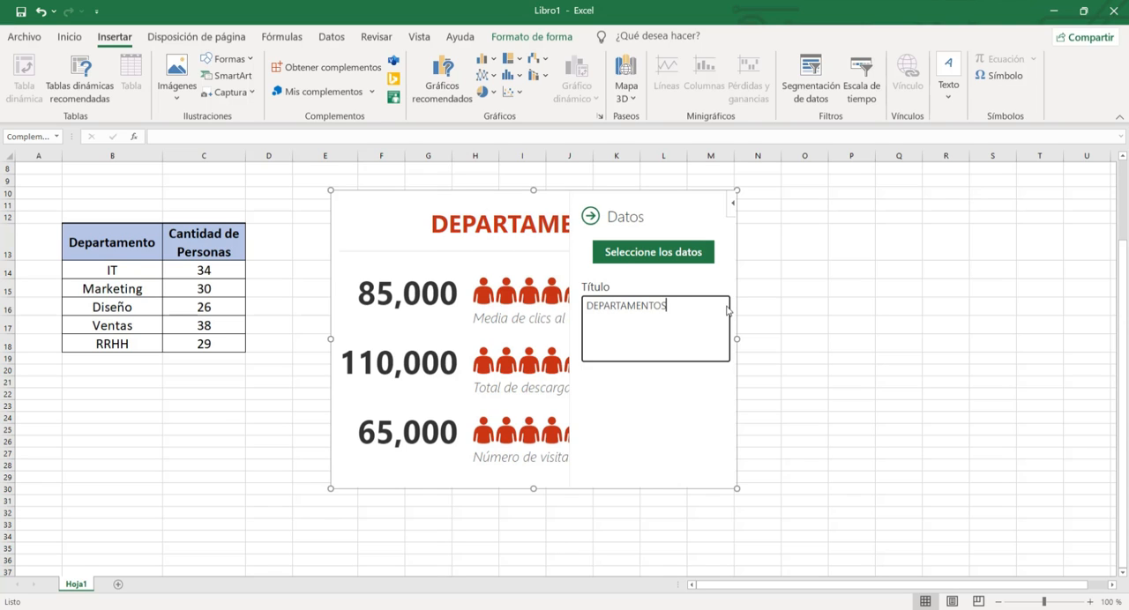
Create the people graph from the department table B13:C18 and enlarge it down to about row 36 so all departments fit.
click(635, 256)
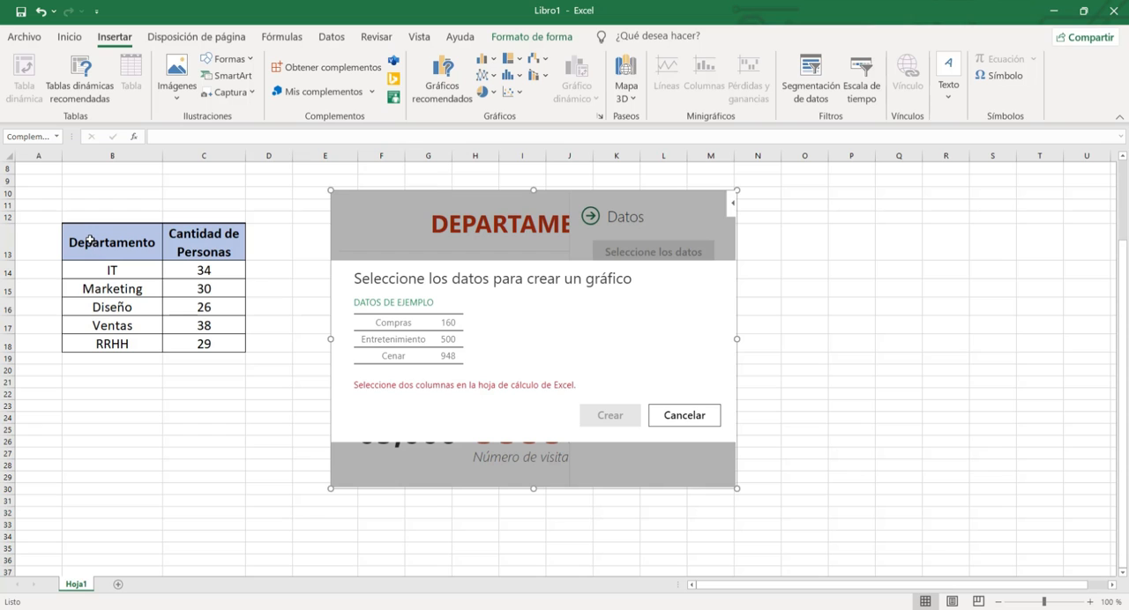
drag(95, 238, 204, 344)
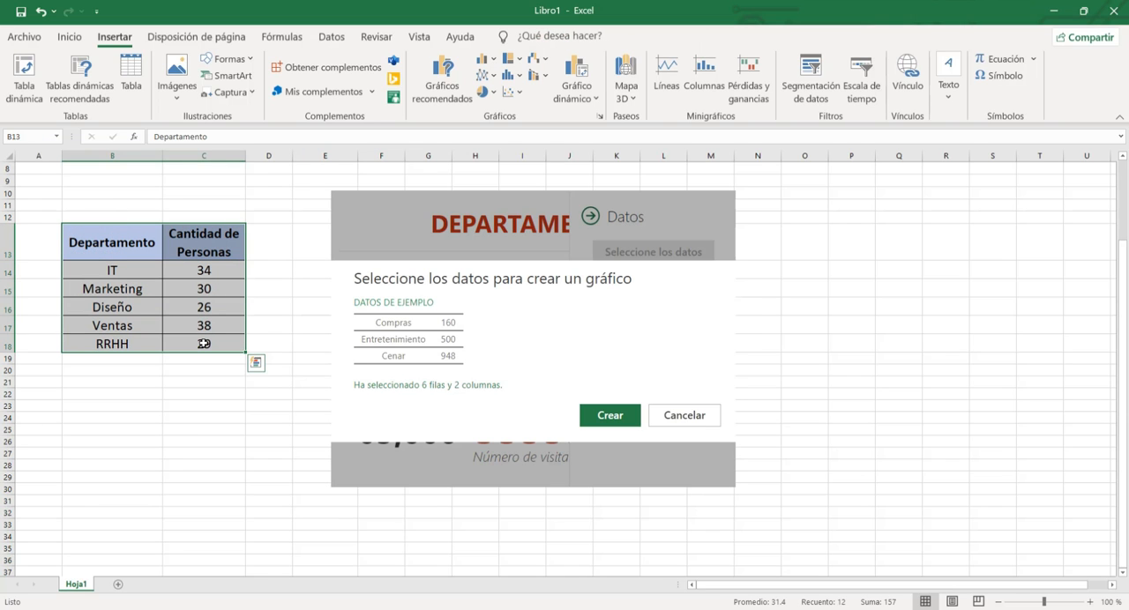
click(611, 415)
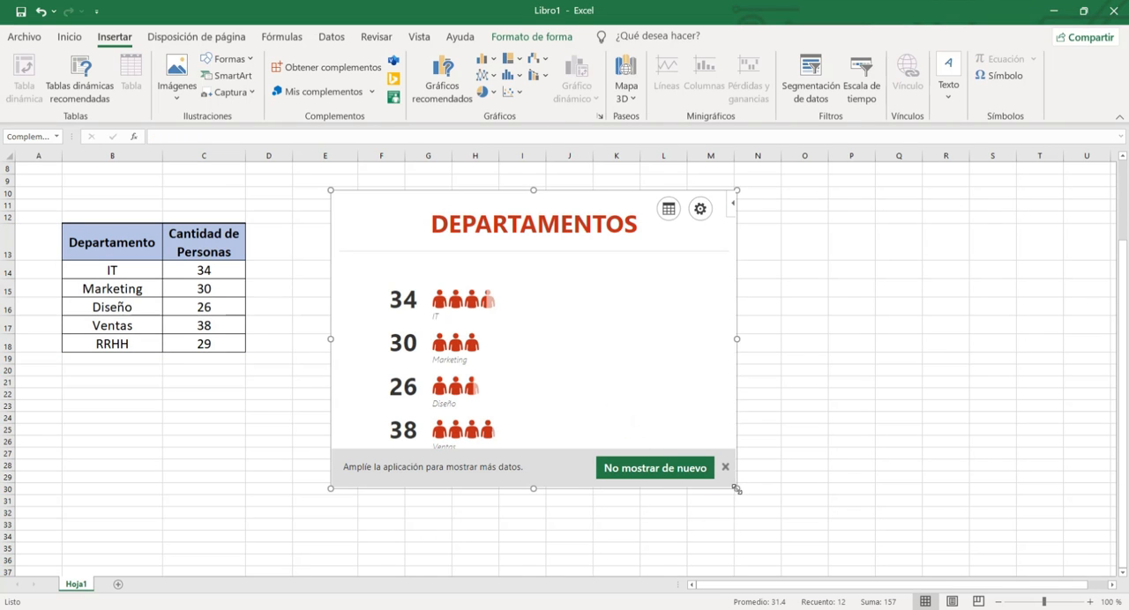
drag(737, 488, 766, 564)
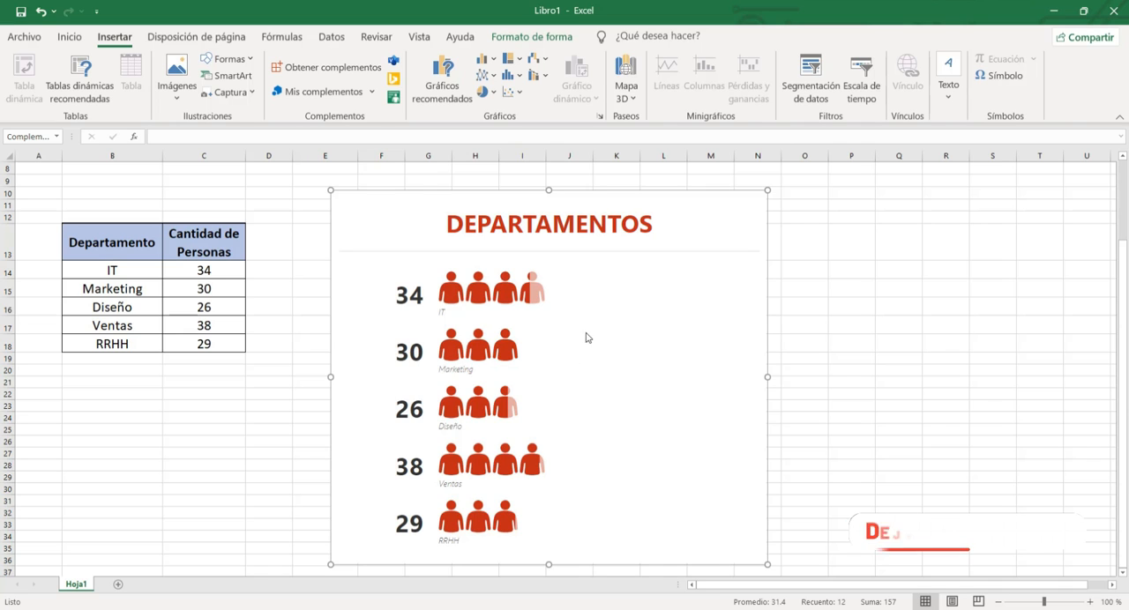
Try the yellow and the blue striped graph types, and return to the first type with red figures.
click(739, 214)
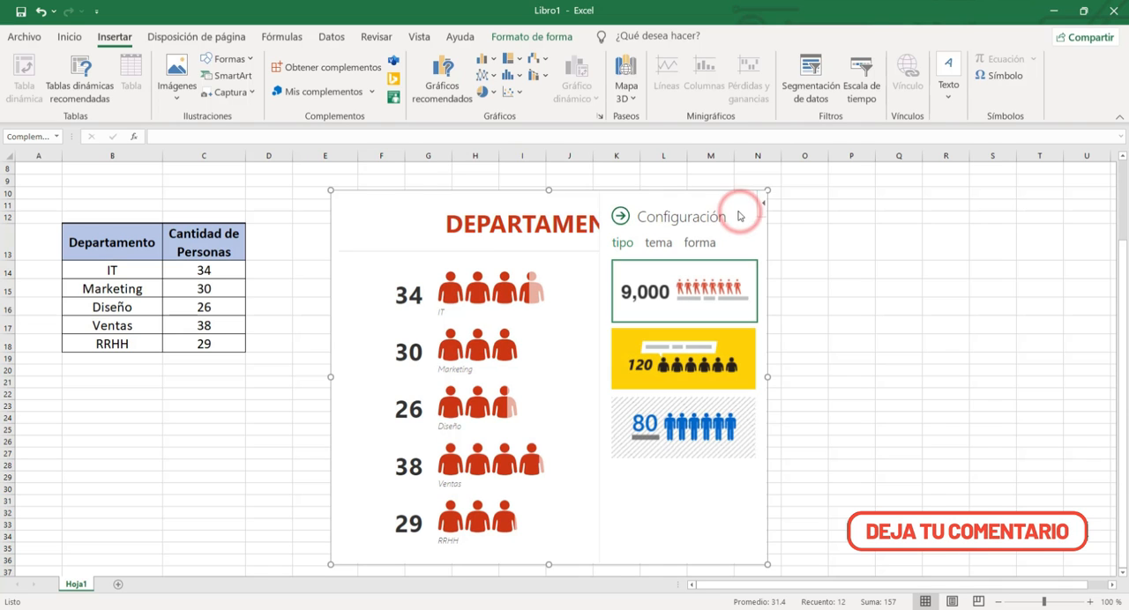
click(617, 214)
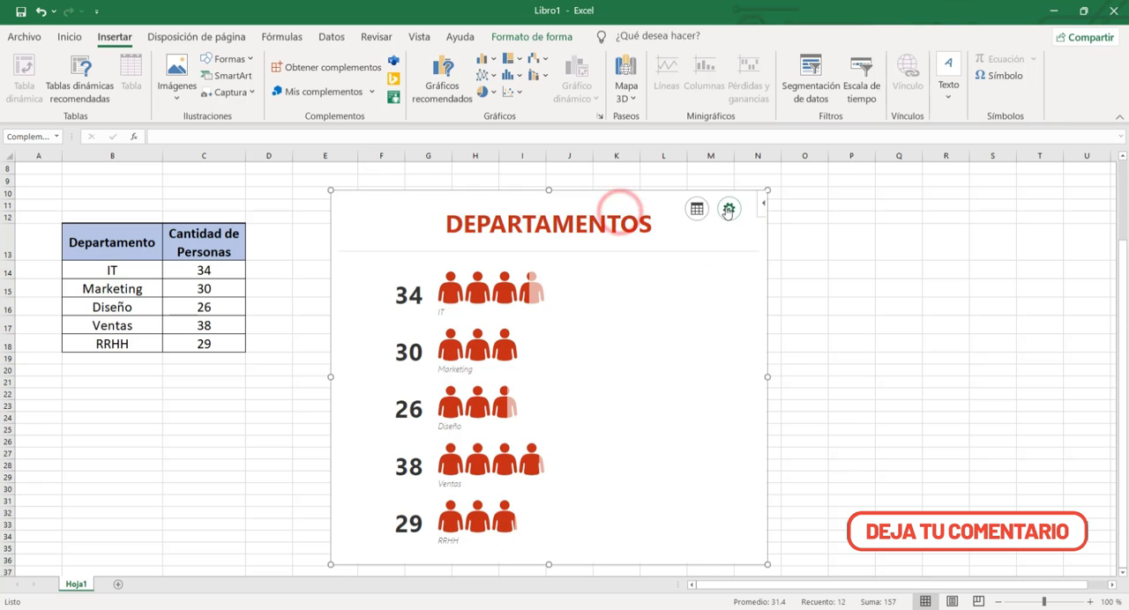
click(729, 212)
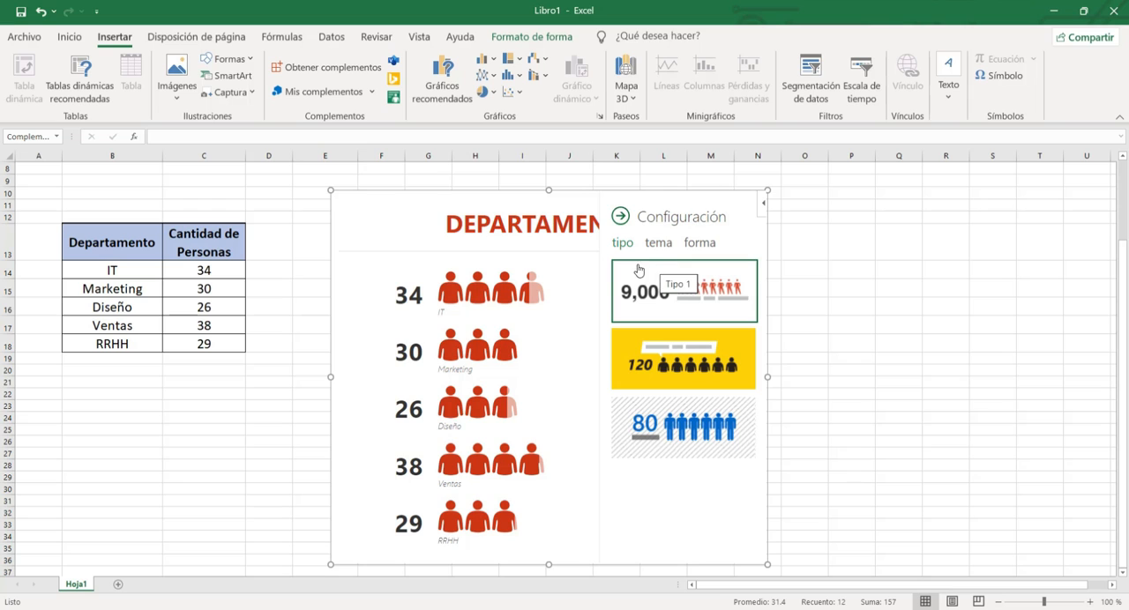
click(657, 381)
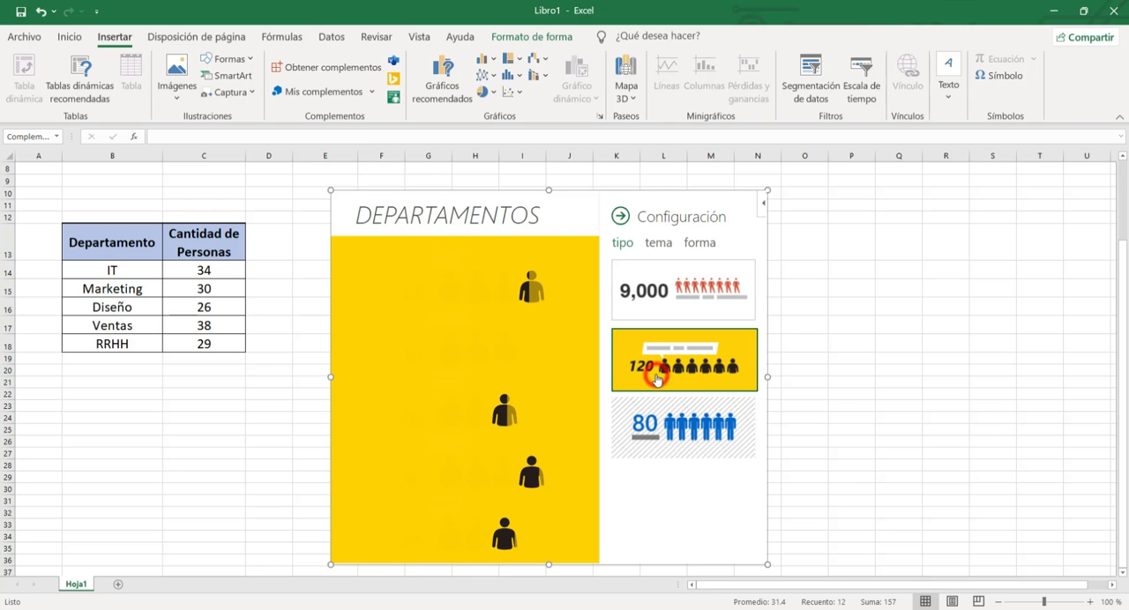
click(695, 443)
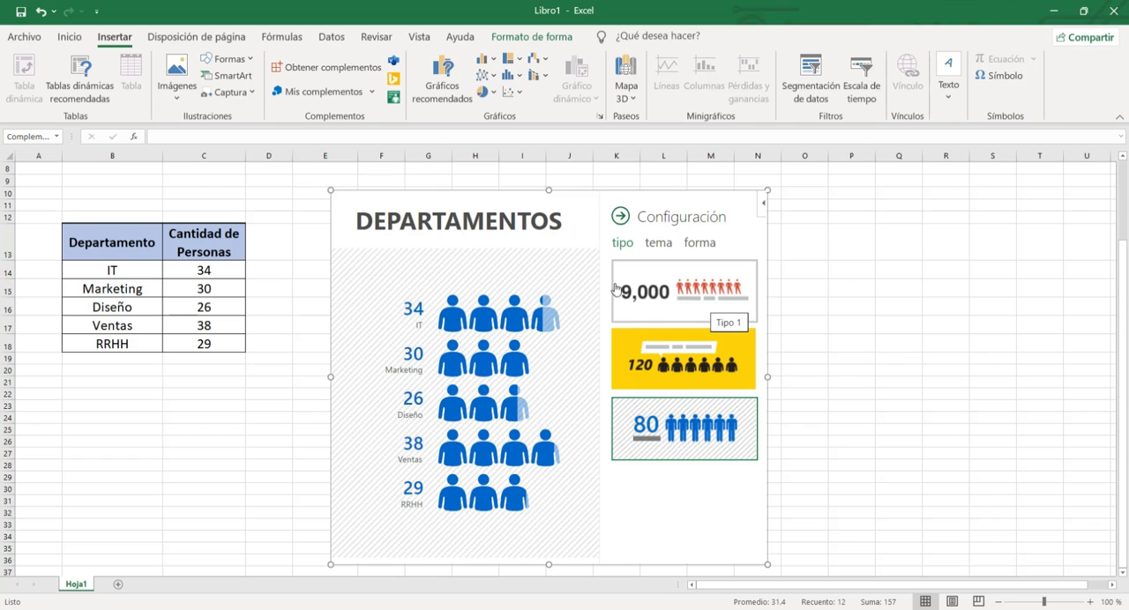
click(704, 303)
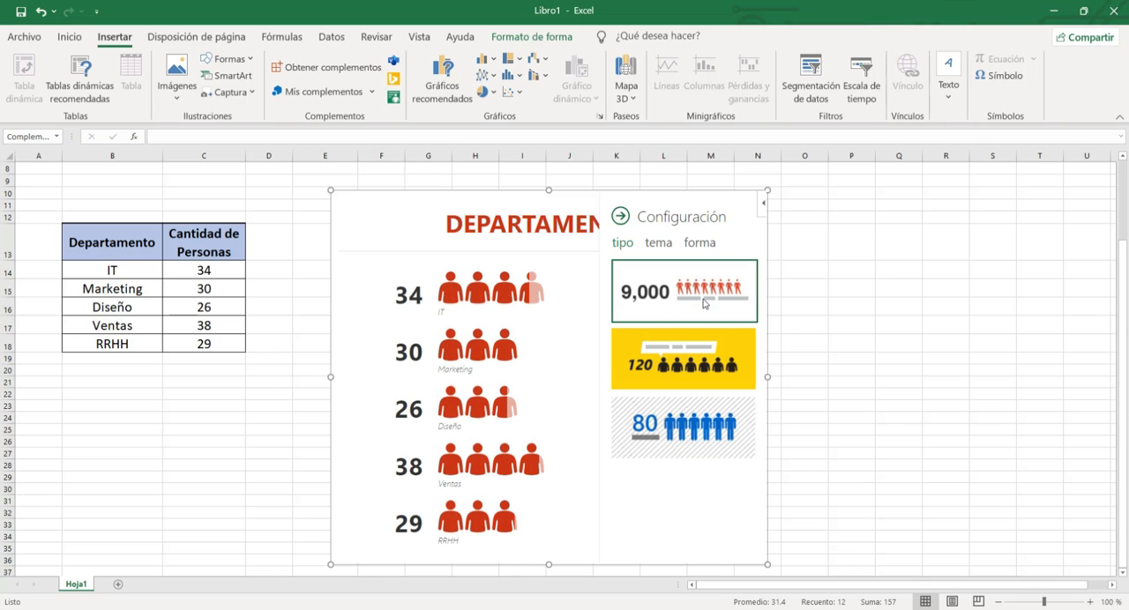
Try the dark grey, light blue, yellow, black and blue themes on the graph, and return to the white theme with red figures.
click(652, 243)
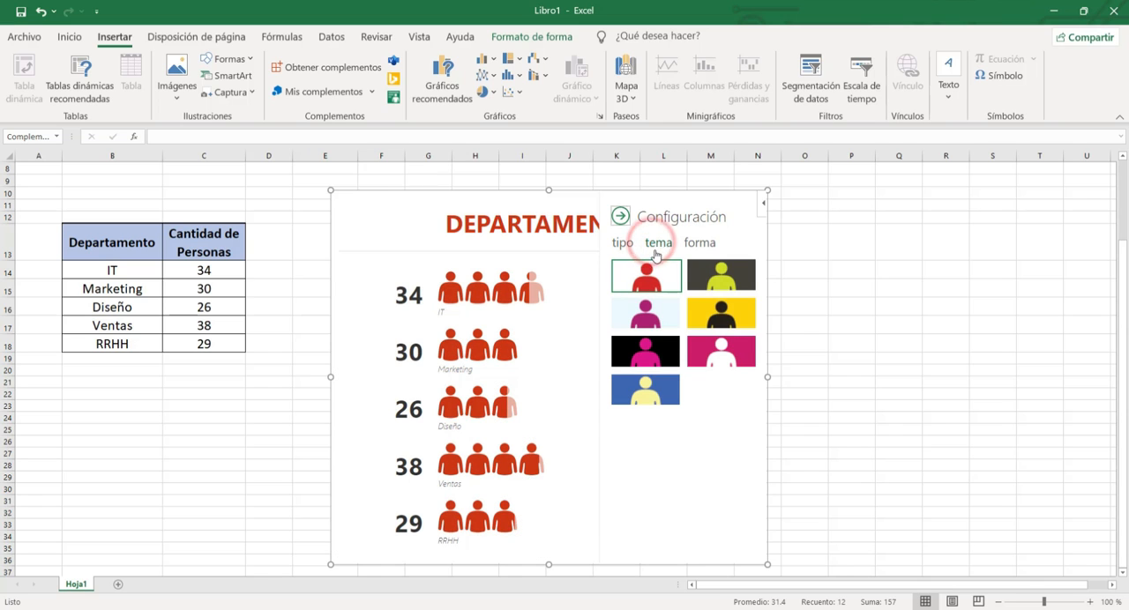
click(723, 278)
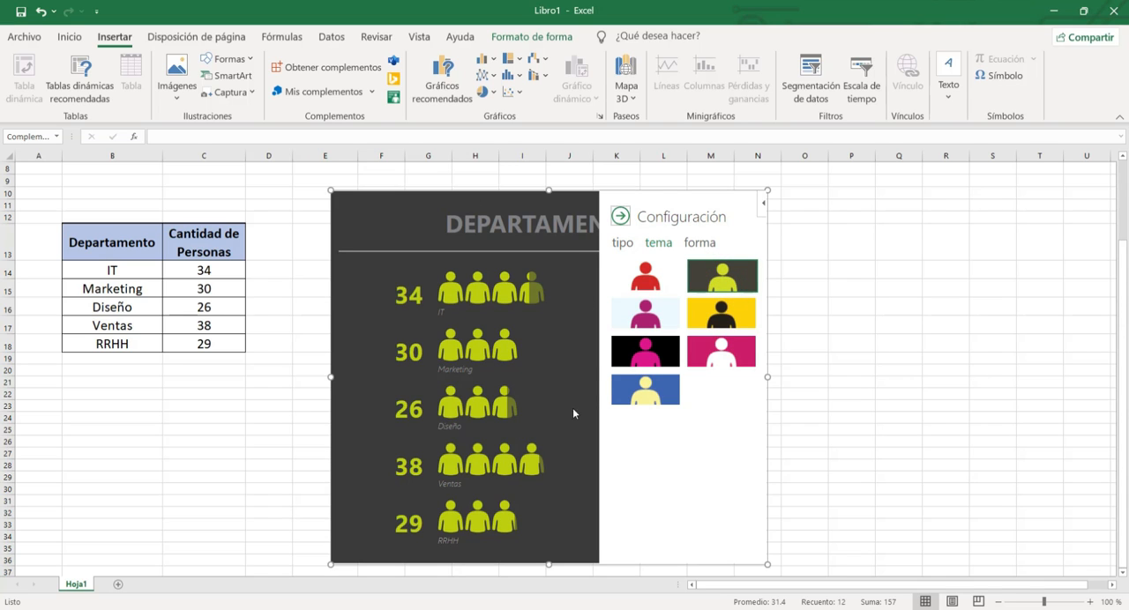
click(648, 316)
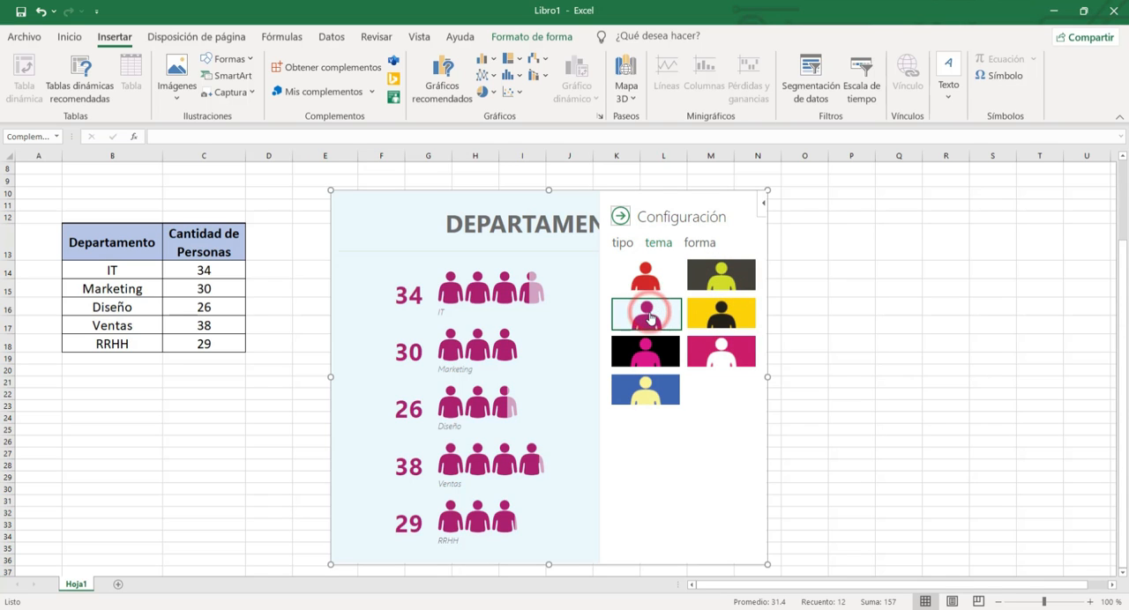
click(718, 321)
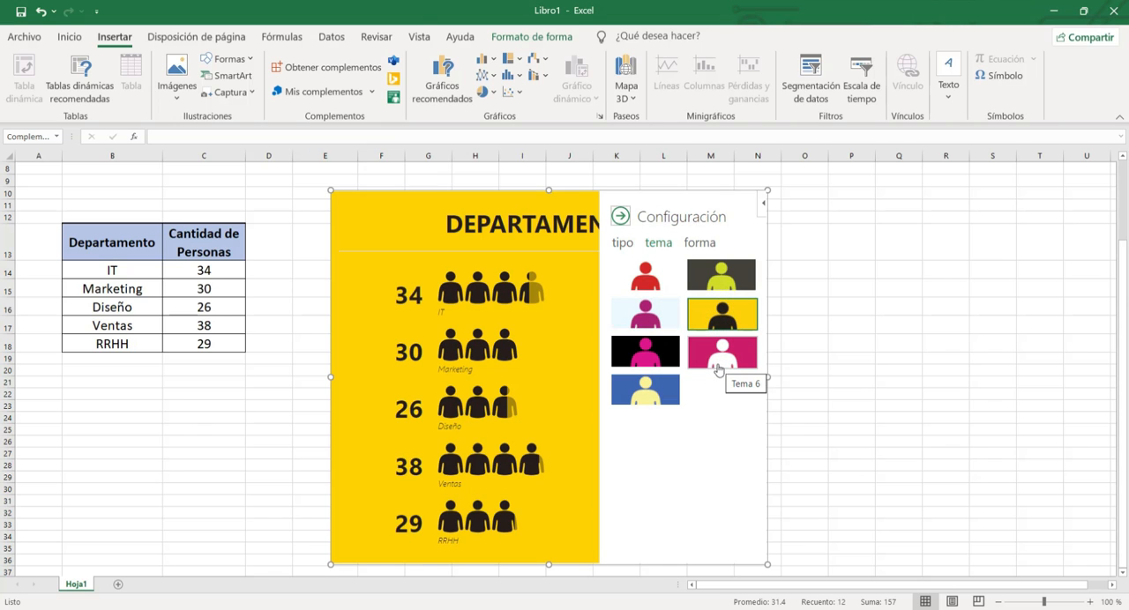
click(655, 357)
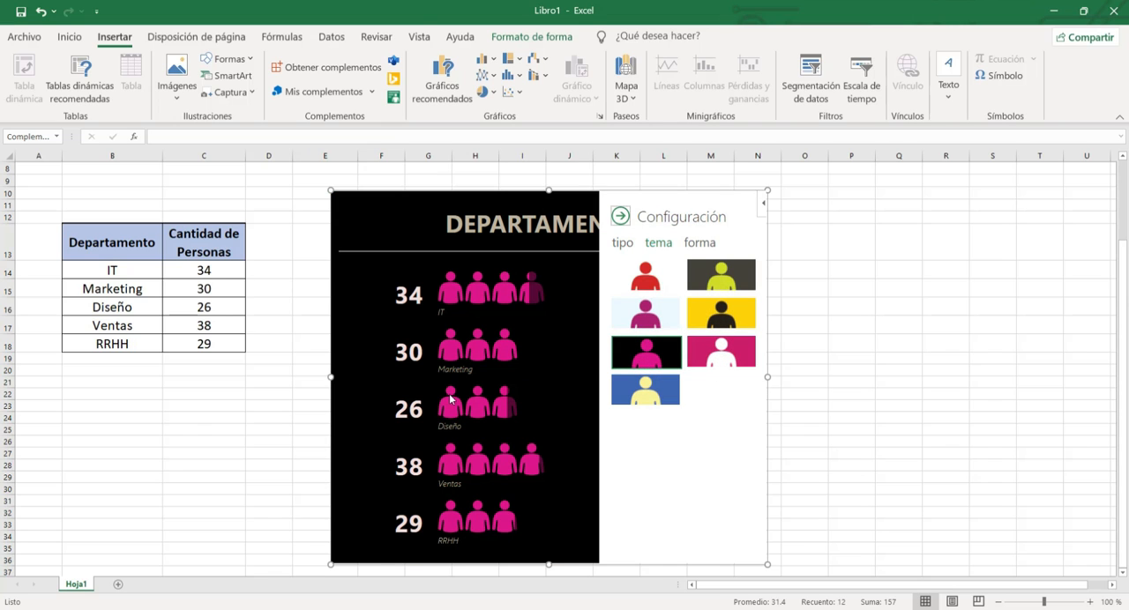
click(657, 388)
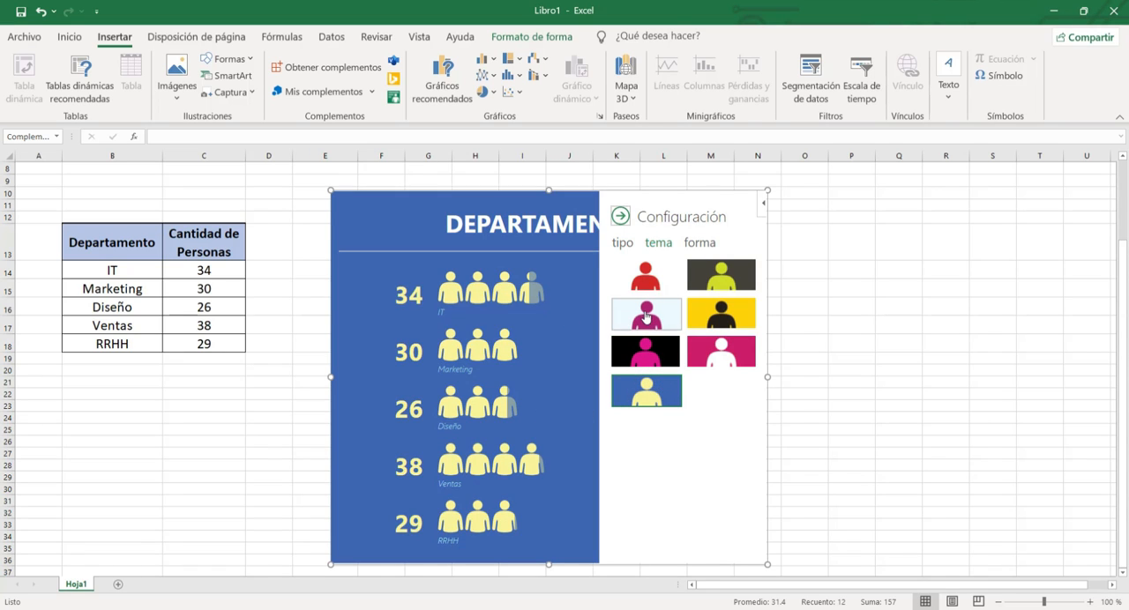
click(646, 275)
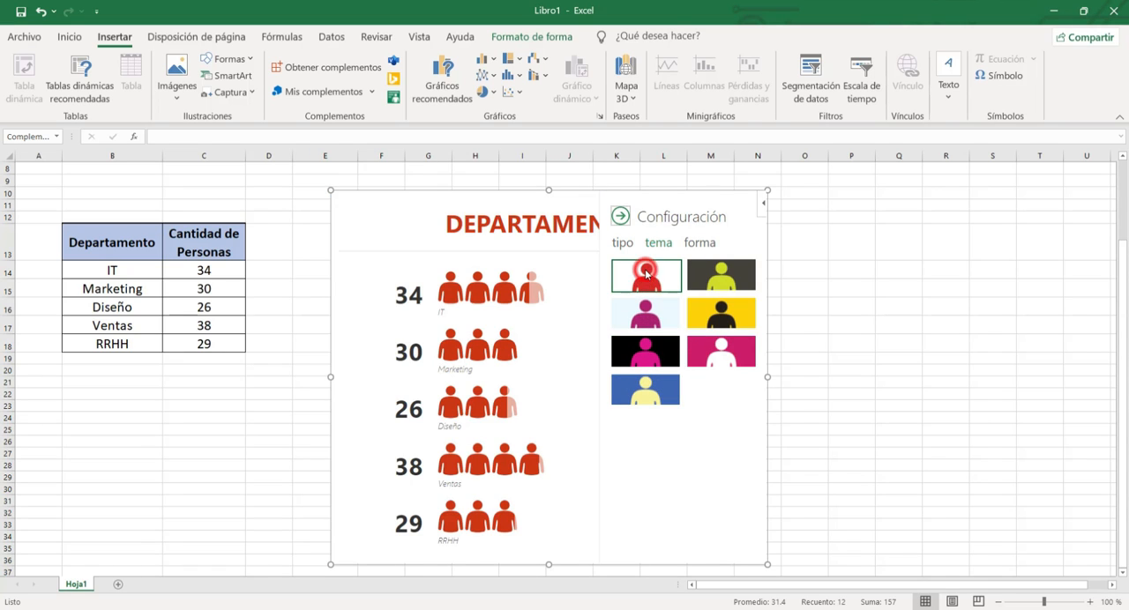
Try the smiling bust, posing figure and standing figure as the graph's shape.
click(702, 248)
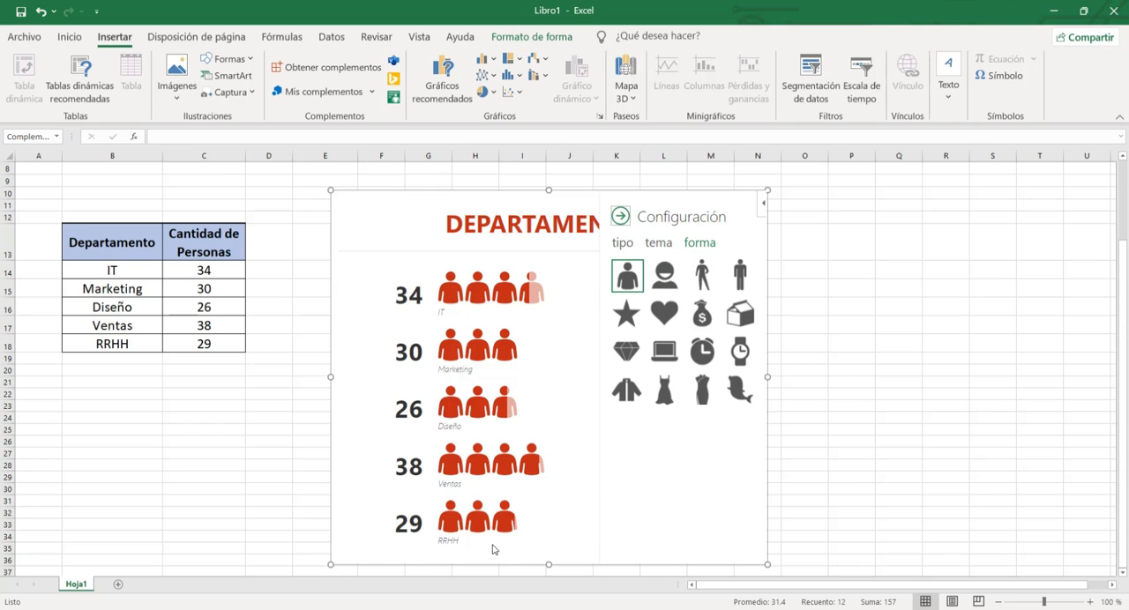
click(666, 280)
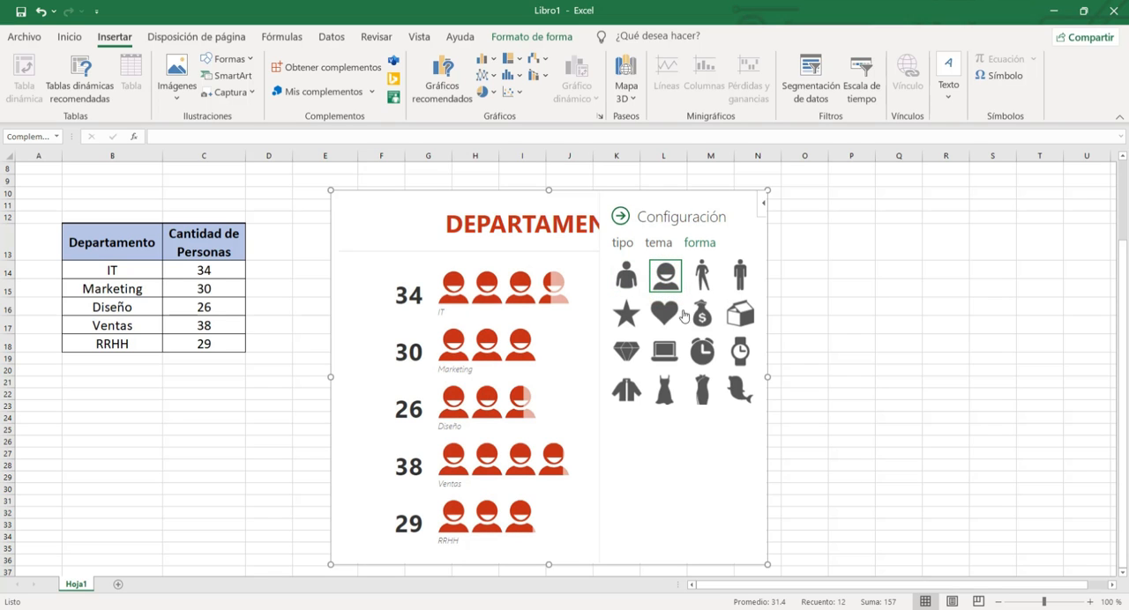
click(702, 278)
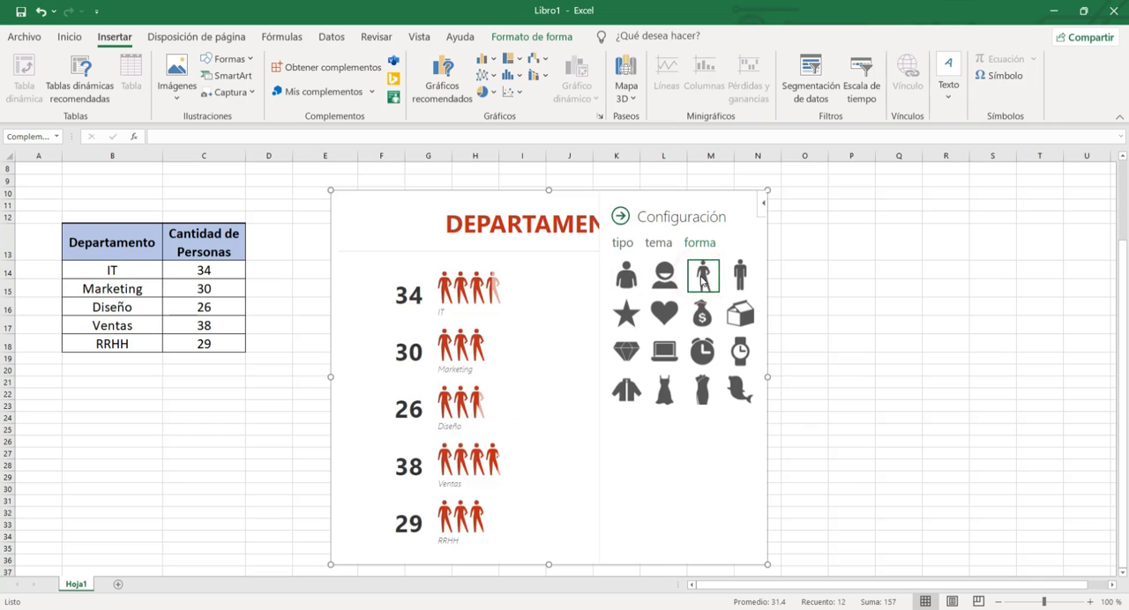
click(740, 275)
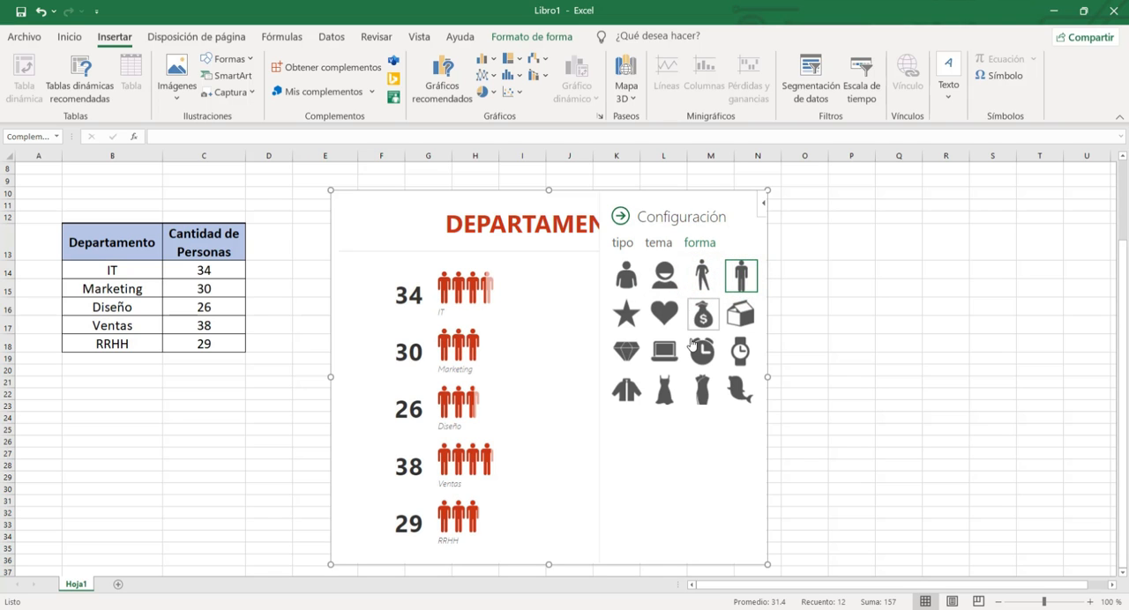
Try the whale-like, fitted dress, flared dress and jacket shapes for the graph's figures.
click(738, 393)
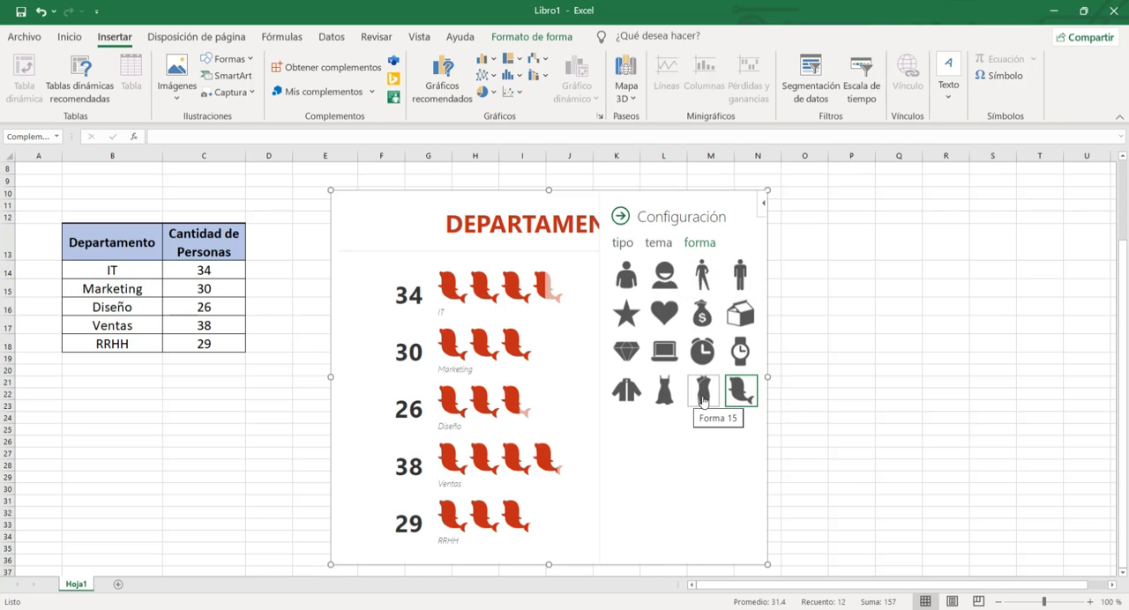
click(703, 401)
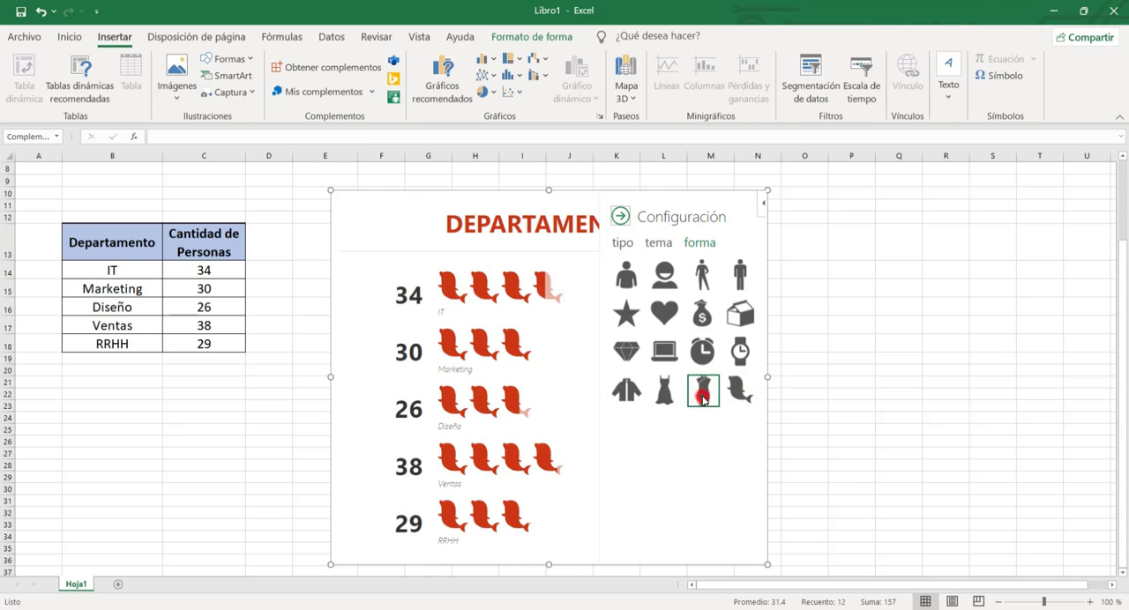
click(665, 395)
click(622, 394)
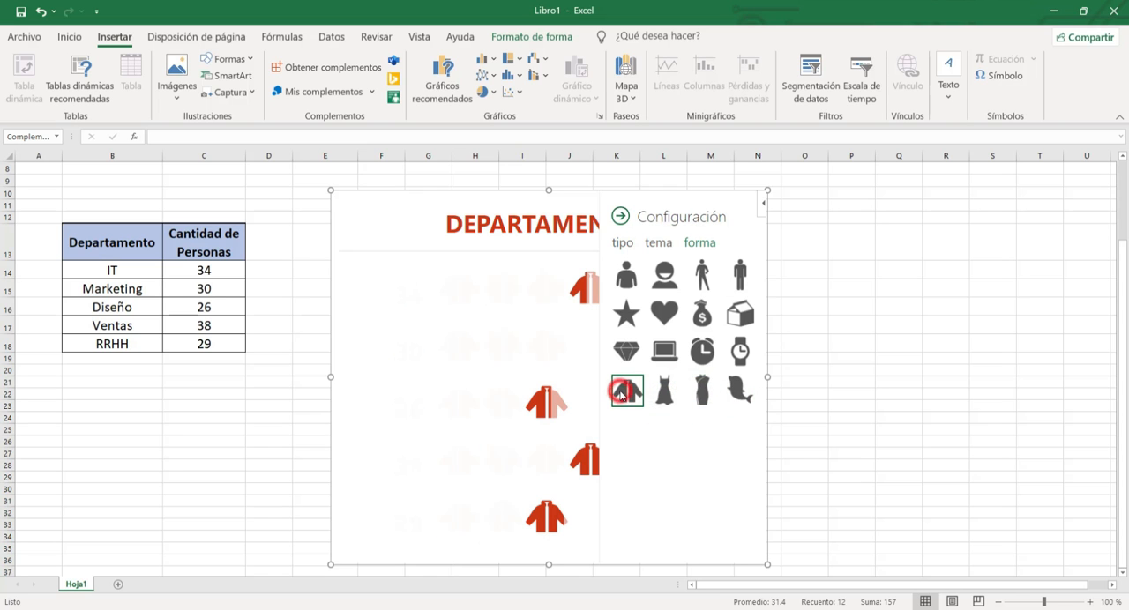
Try the diamond, laptop, alarm clock and wristwatch as the graph's shape.
click(625, 355)
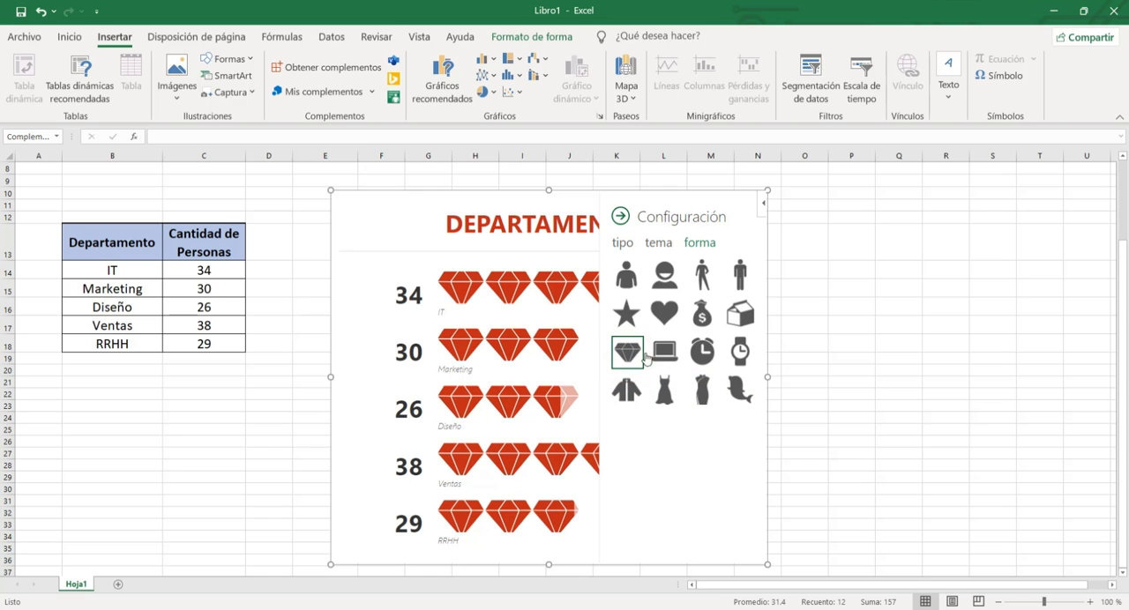
click(665, 354)
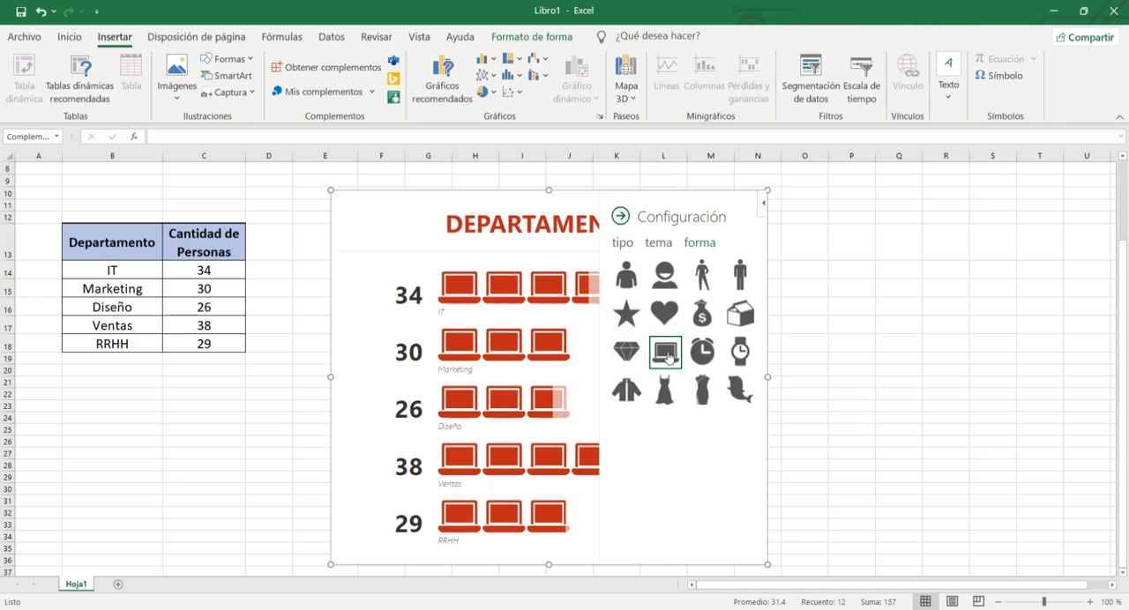
click(711, 357)
click(739, 354)
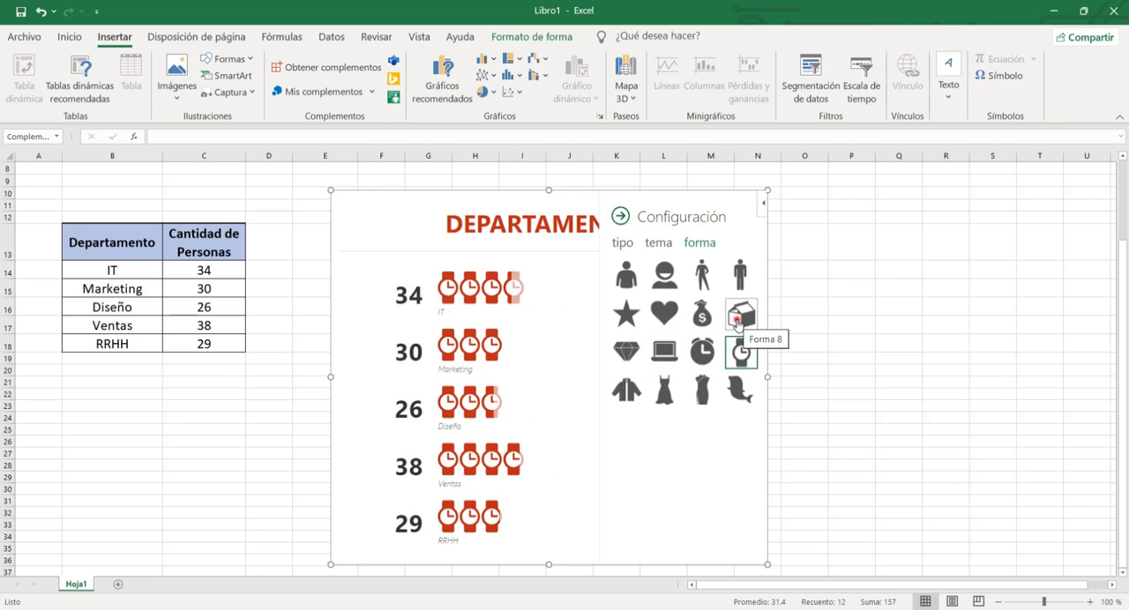
Try the carton, money bag, heart and star as the graph's shape, and return to the standing figure.
click(739, 319)
click(701, 320)
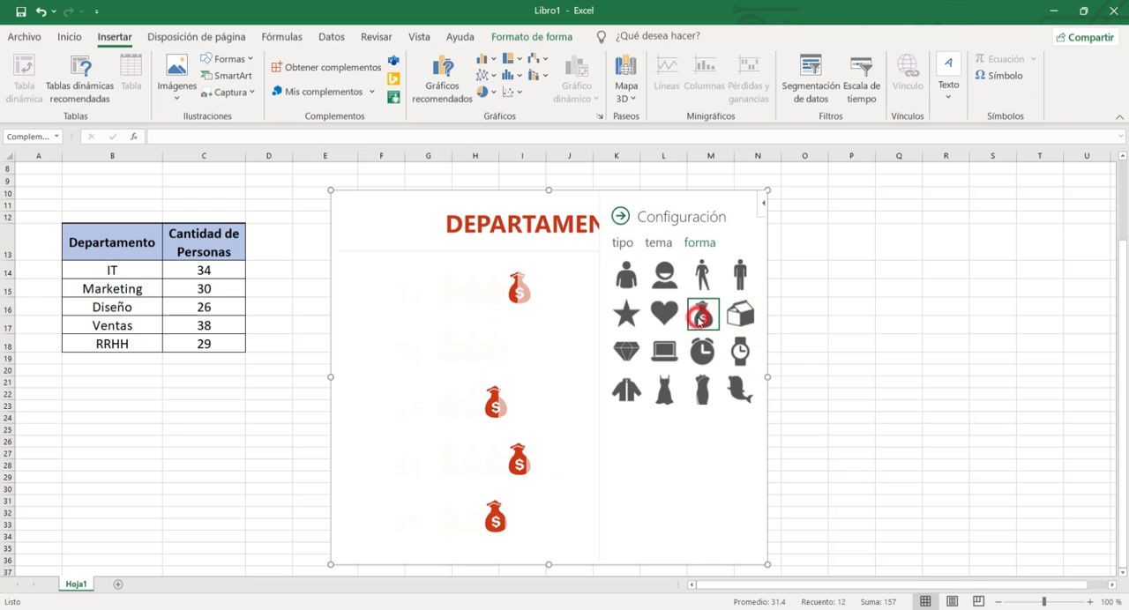
click(662, 318)
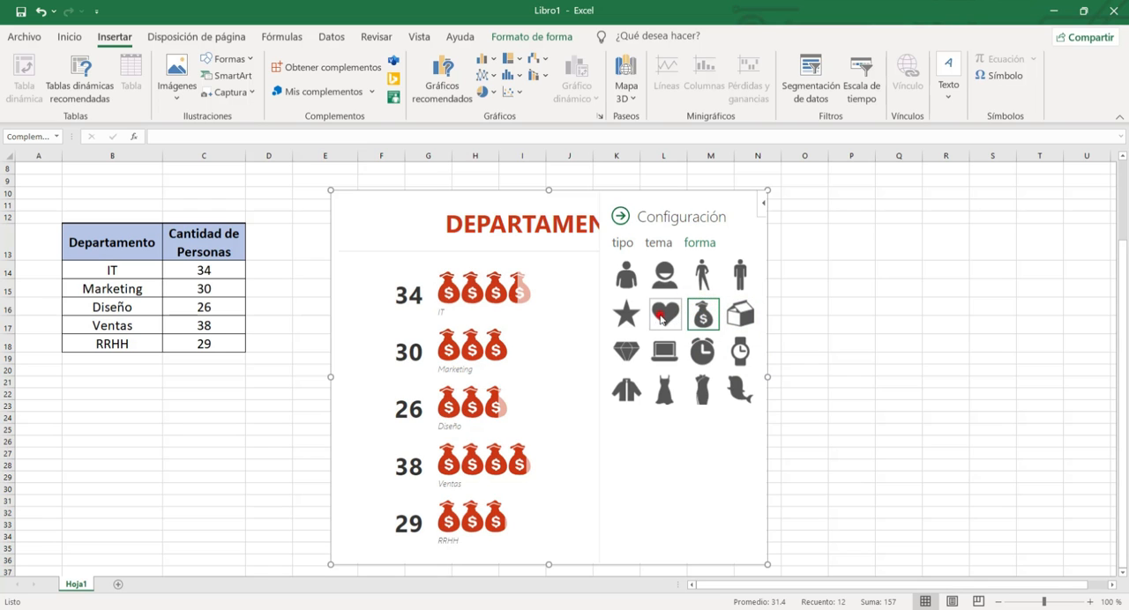
click(627, 319)
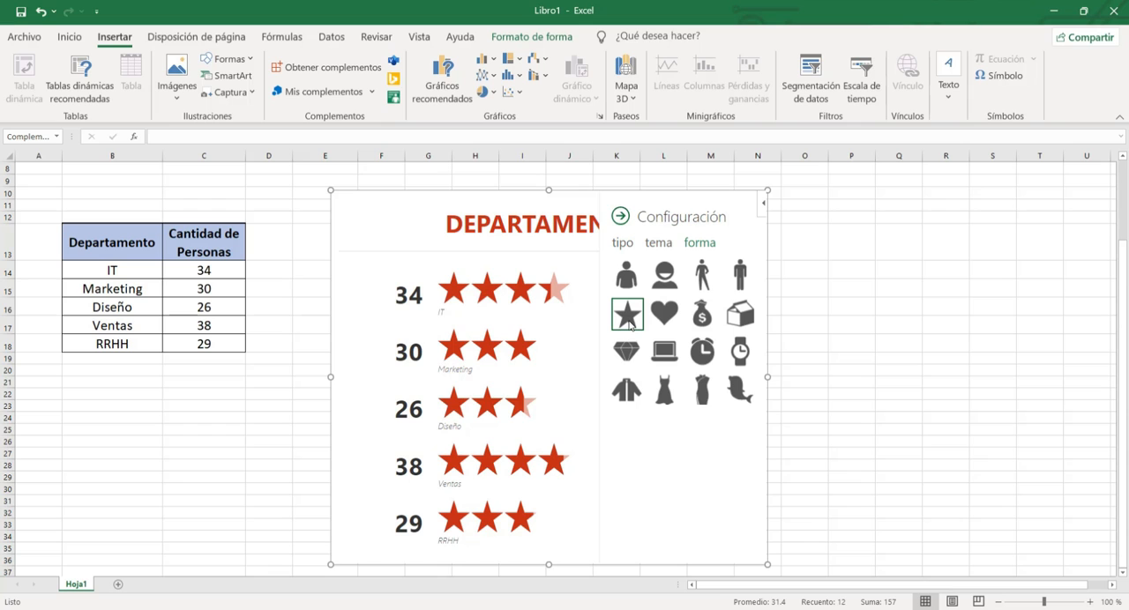
click(743, 278)
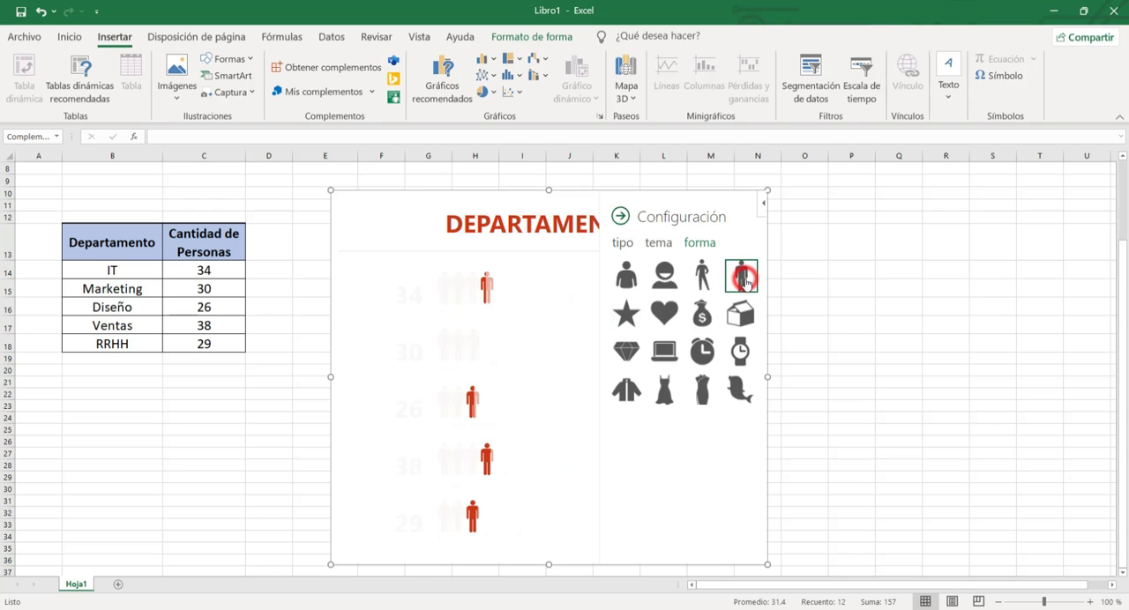
Close the graph's configuration settings so the full DEPARTAMENTOS graph is shown.
click(852, 406)
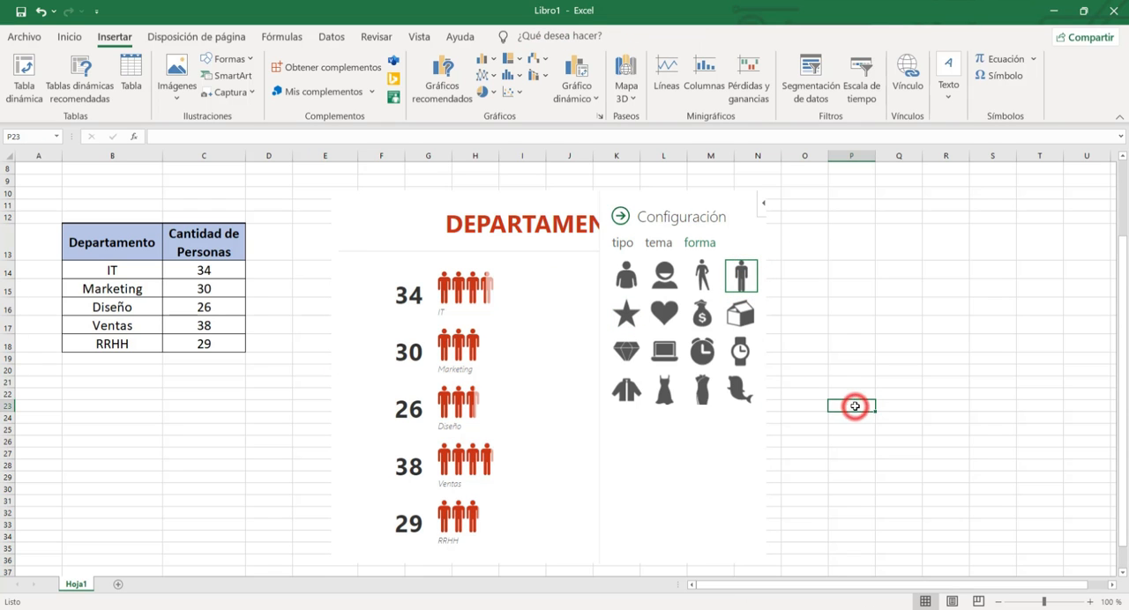
click(869, 336)
click(620, 216)
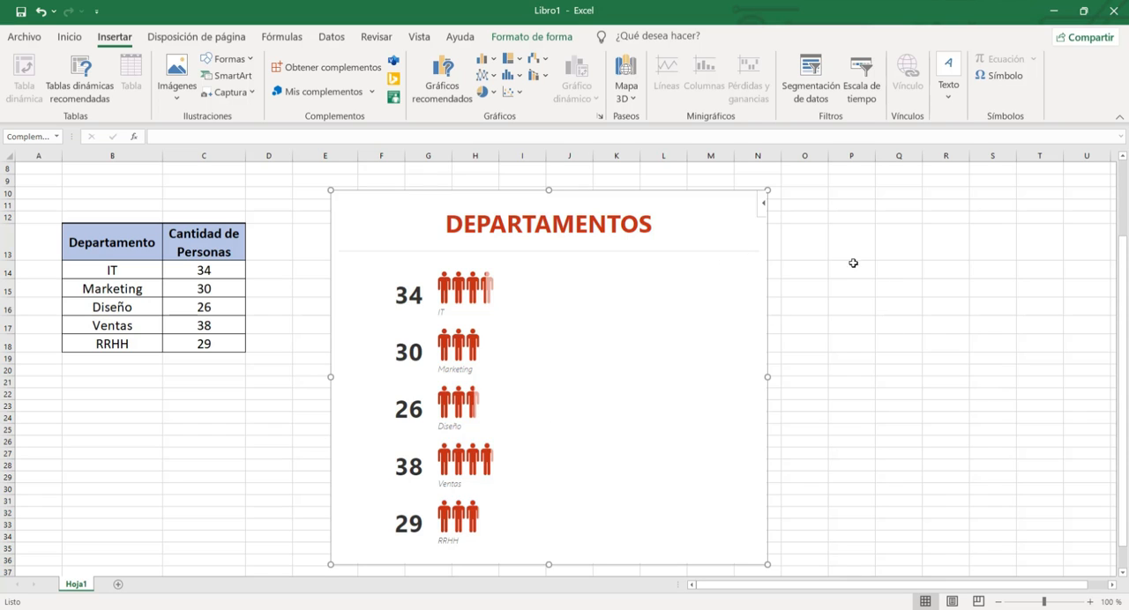
click(763, 205)
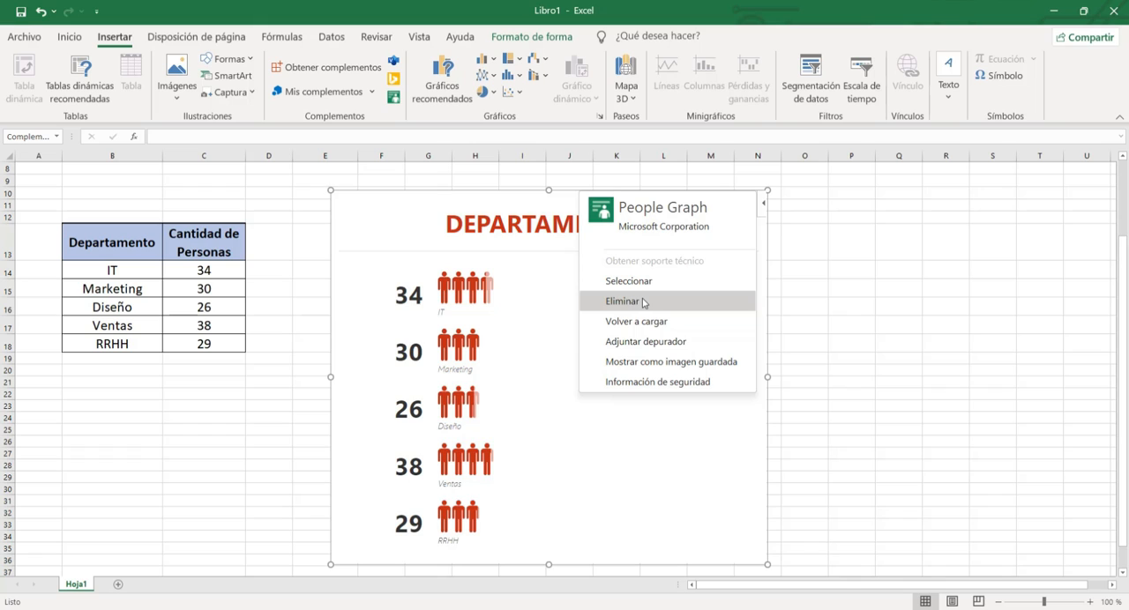
click(888, 271)
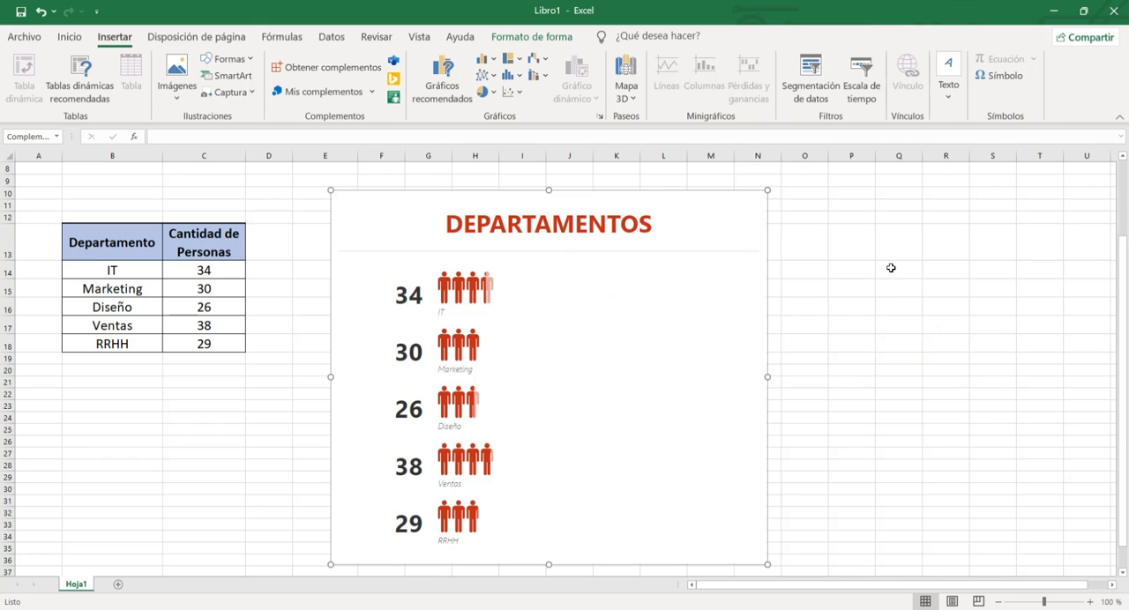